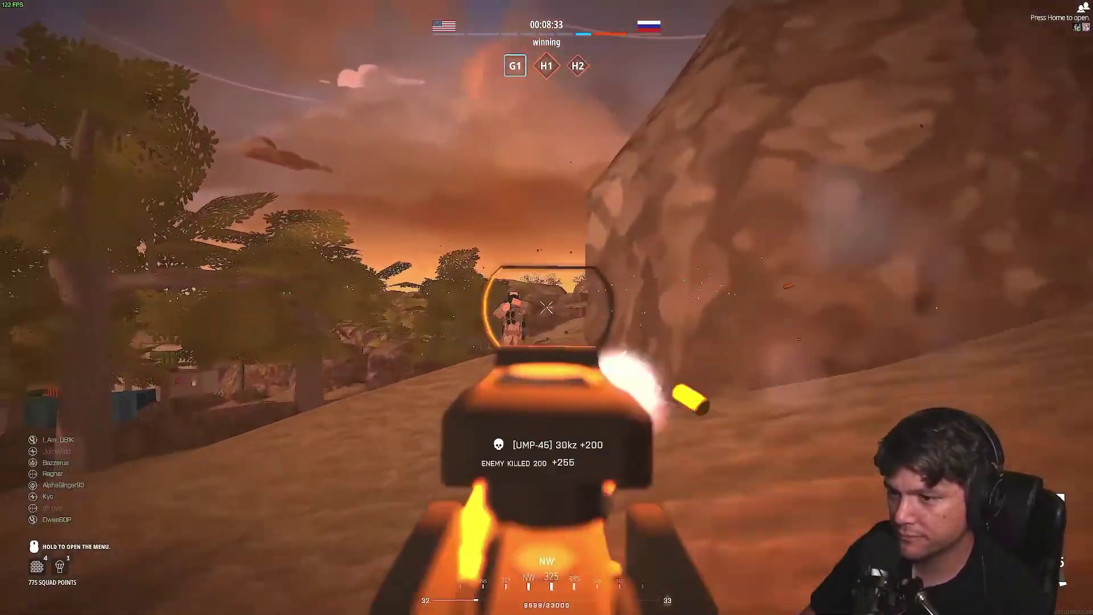
- Leave the game and bring up vb-audio.com's Virtual Audio Cable download page in the browser
left_click(547, 307)
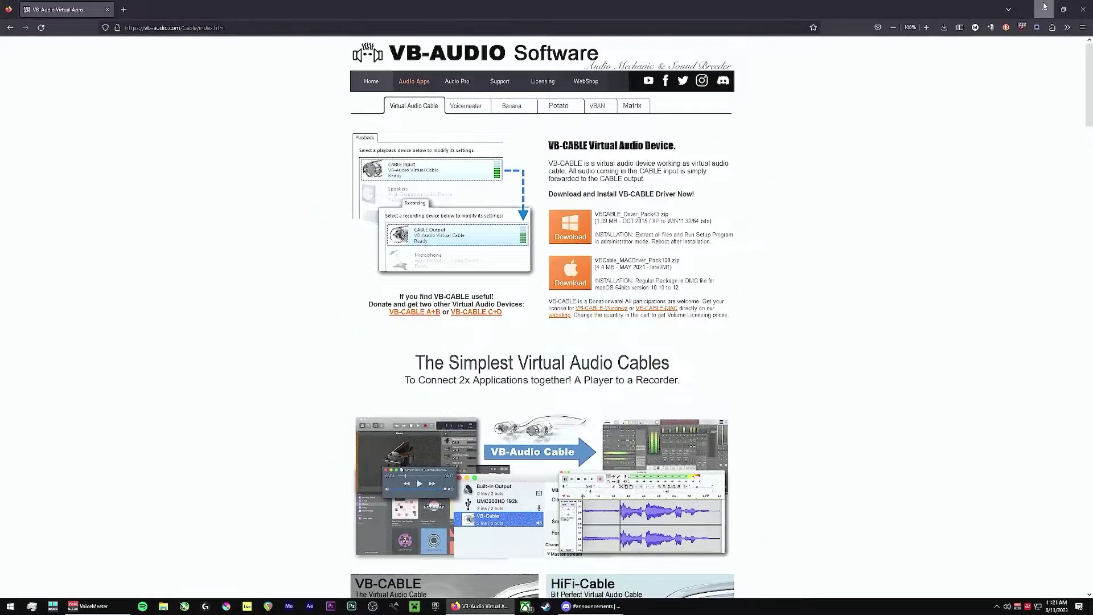
- Roll up the Work fence so the downloaded VBCABLE_Driver_Pack43.zip is visible on the desktop
left_click(1044, 9)
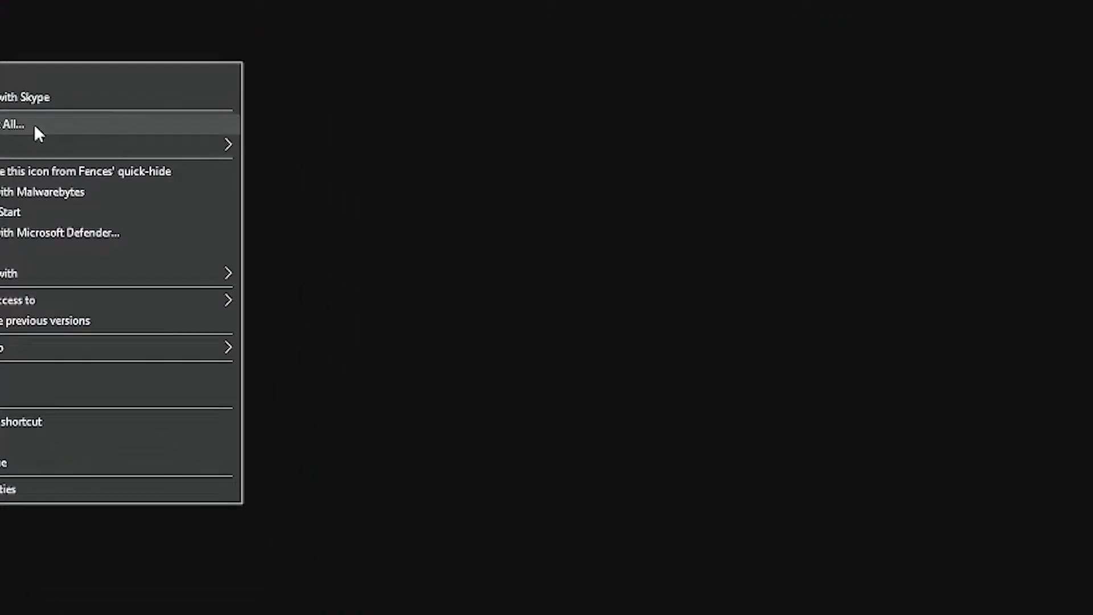
- Extract VBCABLE_Driver_Pack43.zip and run VBCABLE_Setup_x64.exe as administrator
left_click(35, 125)
left_click(683, 438)
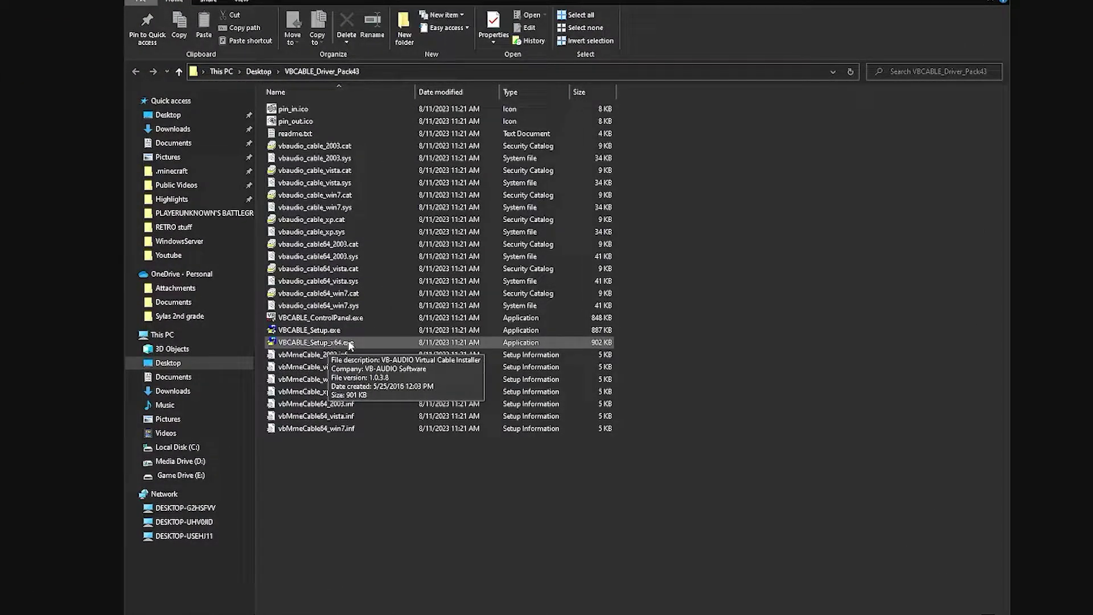
right_click(367, 342)
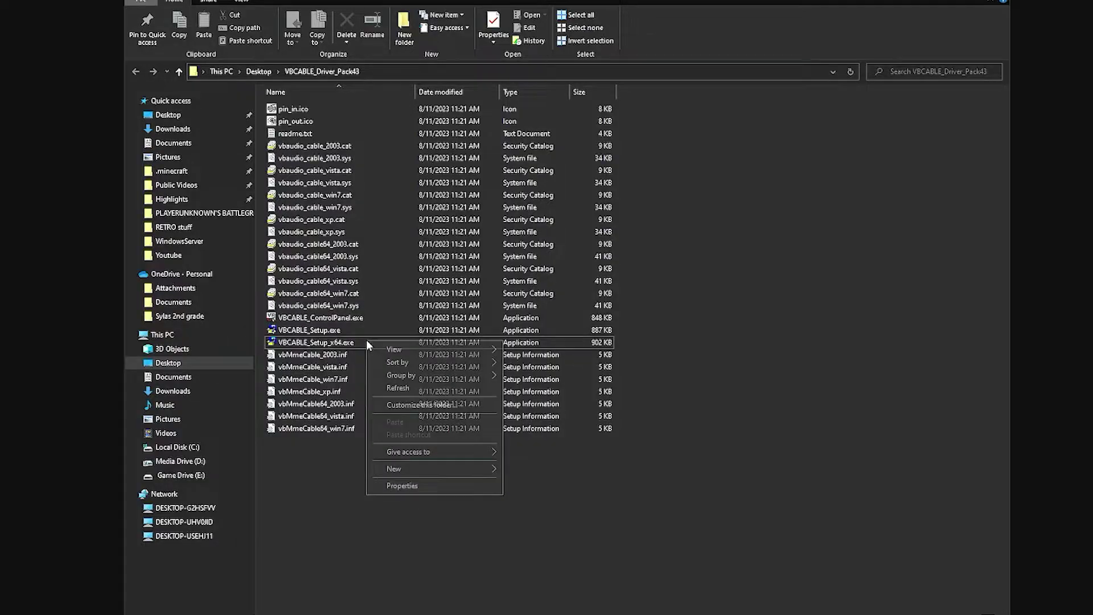
left_click(338, 345)
right_click(337, 345)
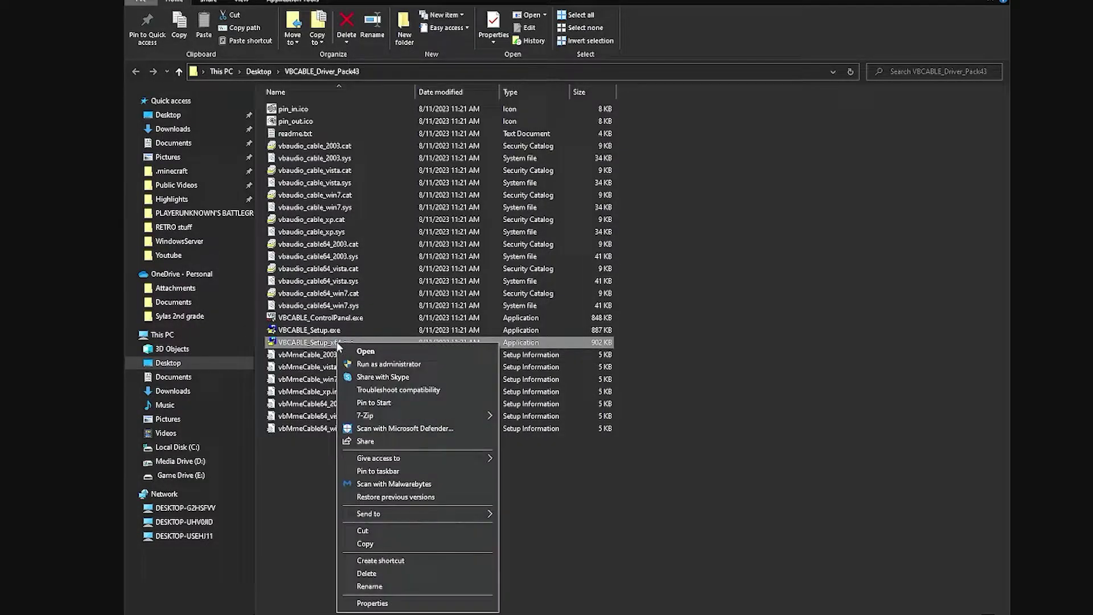
left_click(427, 365)
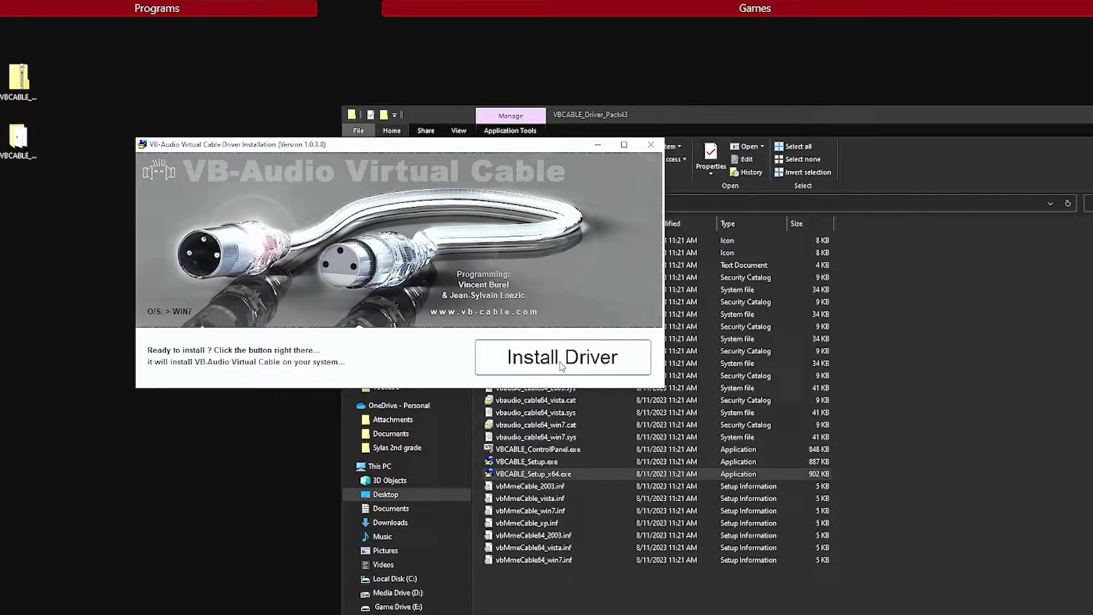
- Install the VB-Audio Virtual Cable driver and dismiss the completion notice
left_click(563, 363)
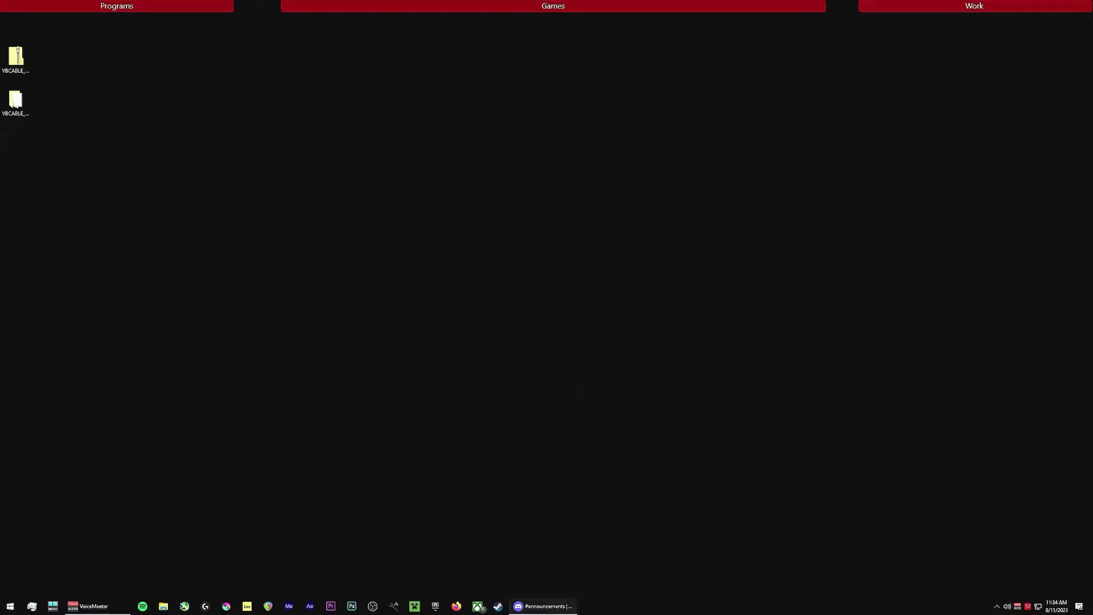
- In Discord's Voice & Video settings, keep VoiceMeeter Aux Output as input and choose CABLE Input as output
left_click(544, 606)
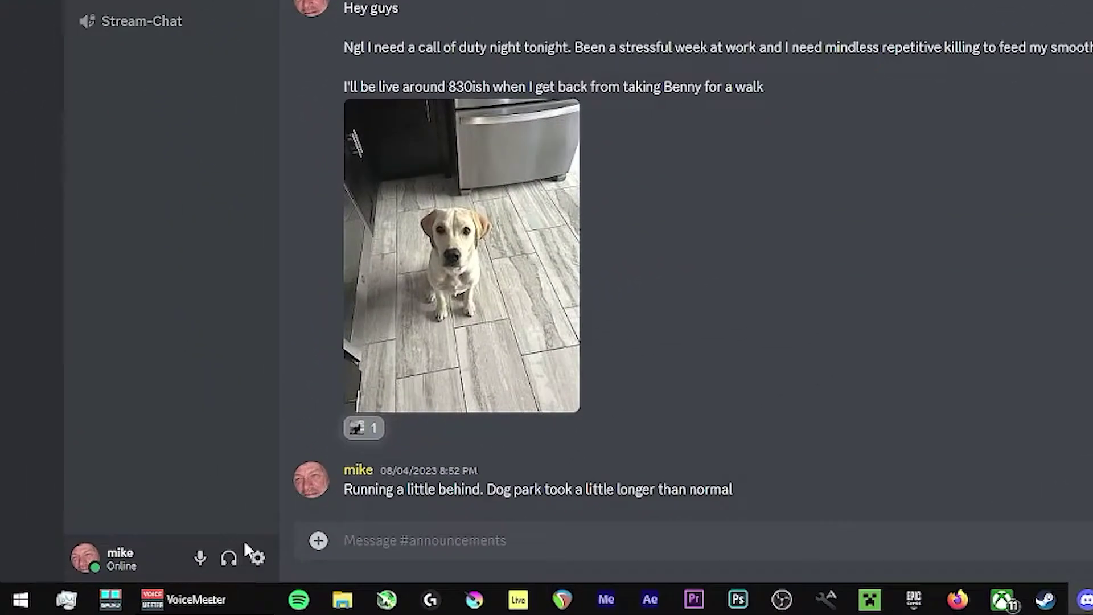
left_click(133, 584)
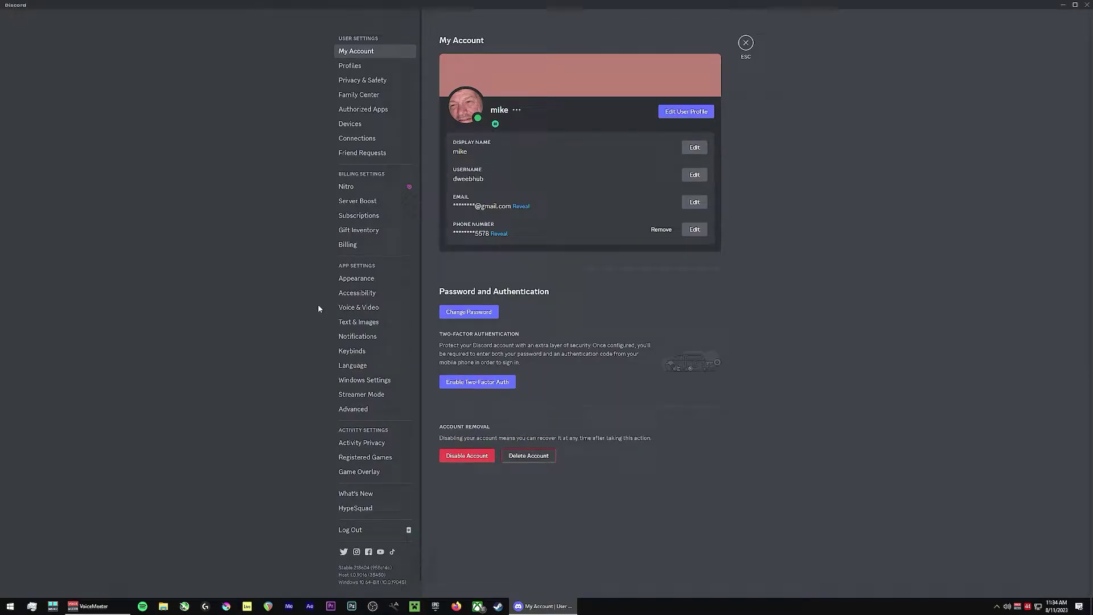
left_click(358, 308)
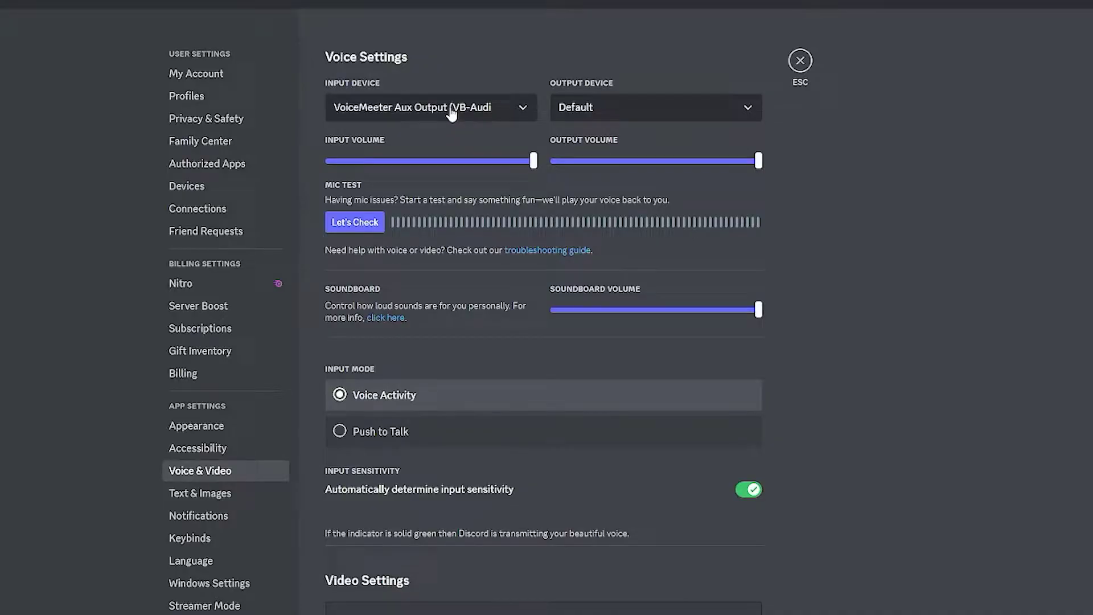
left_click(451, 114)
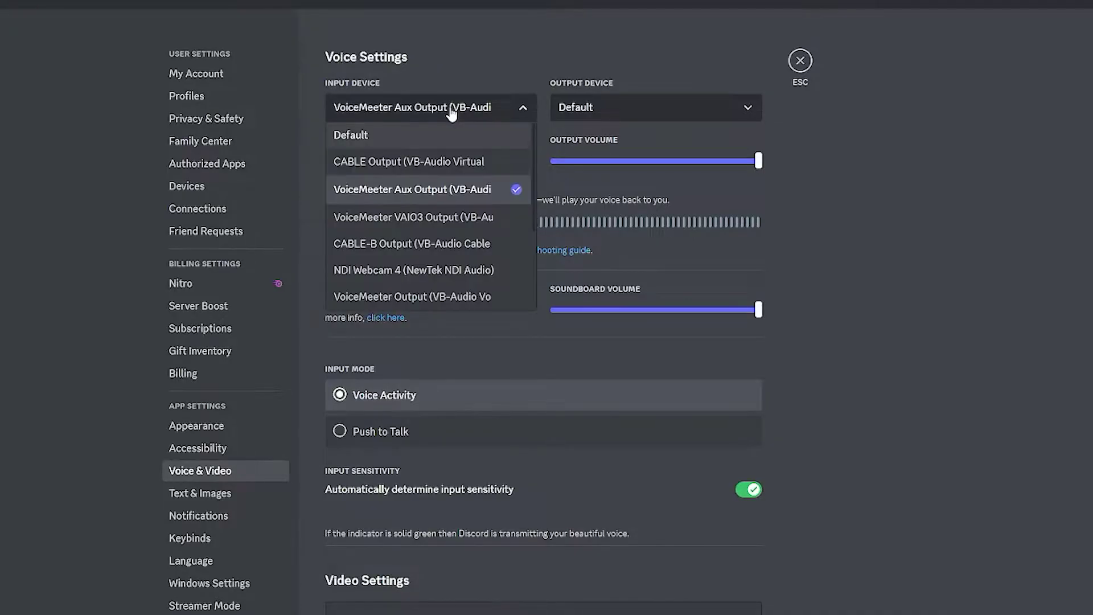
left_click(451, 192)
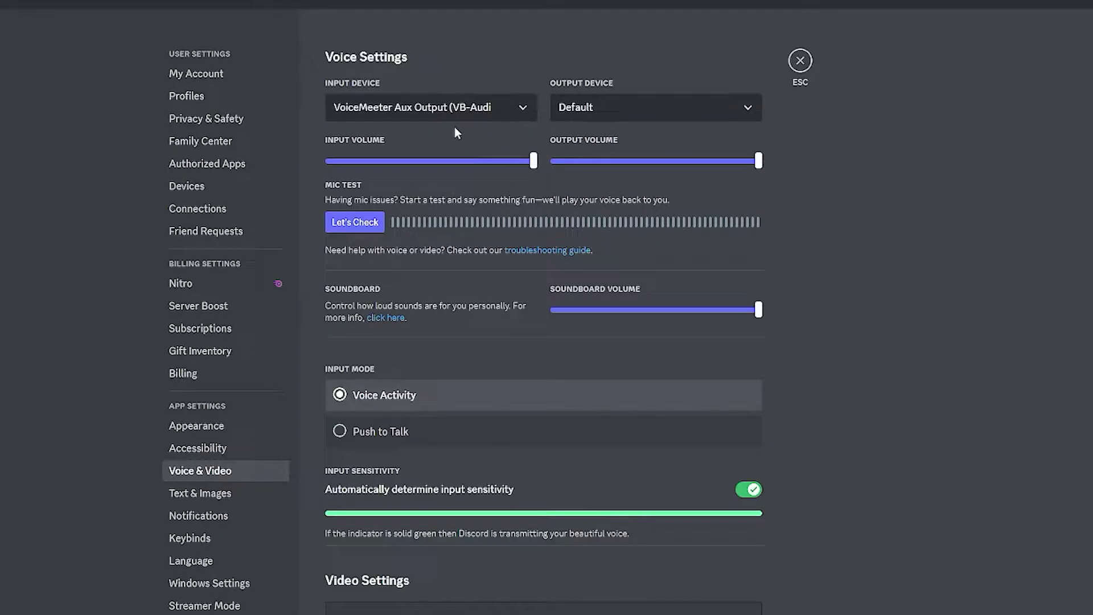
left_click(625, 114)
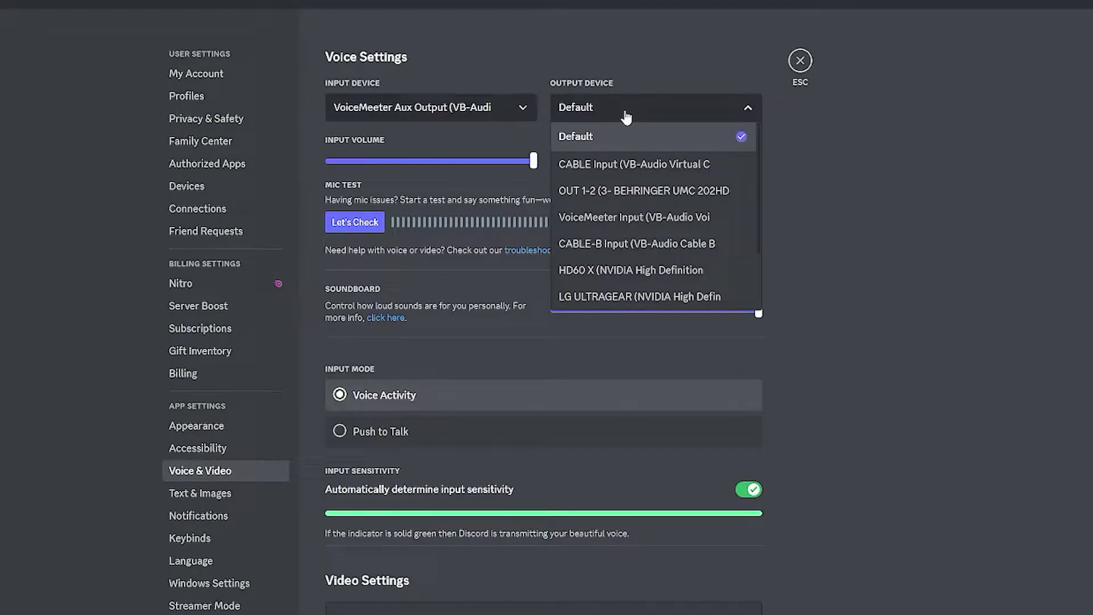
left_click(629, 170)
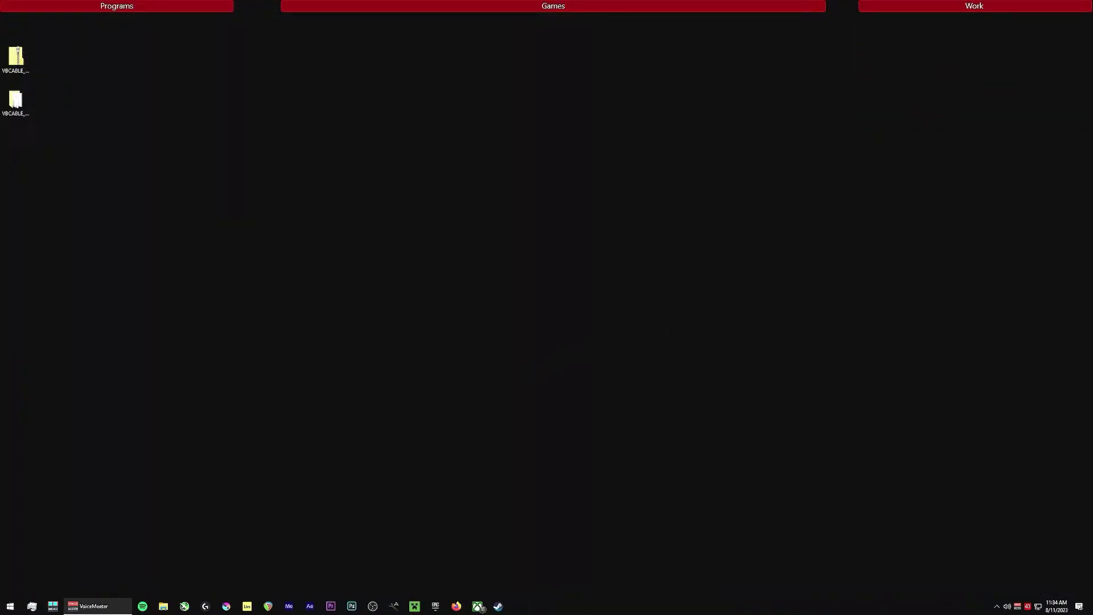
- Rename VoiceMeeter's HARDWARE INPUT 2 strip to 'Discord' and assign it WDM: CABLE Output
left_click(88, 606)
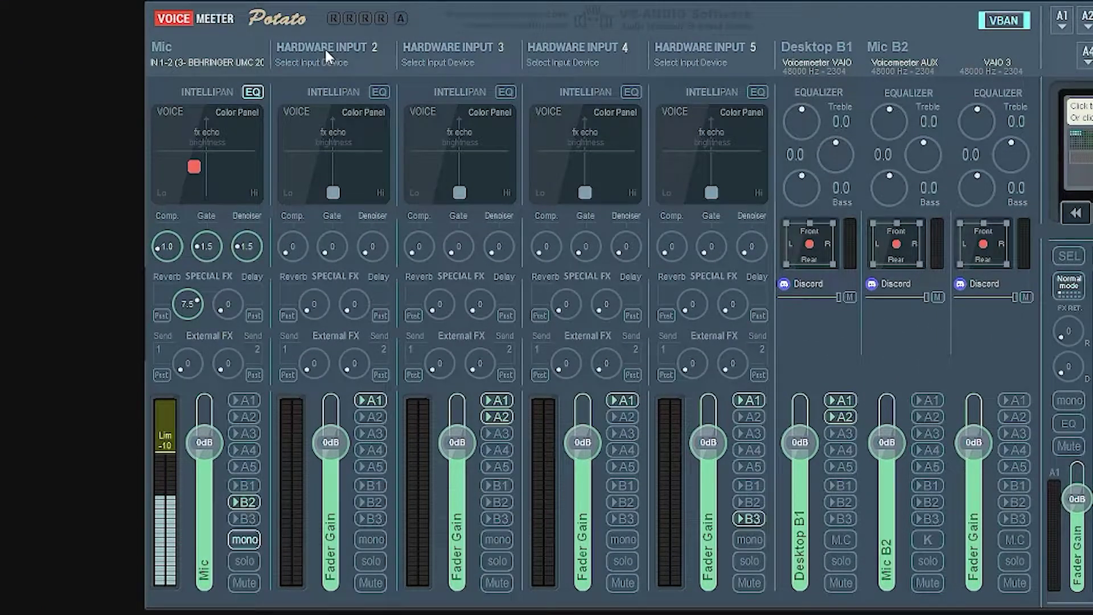
left_click(318, 47)
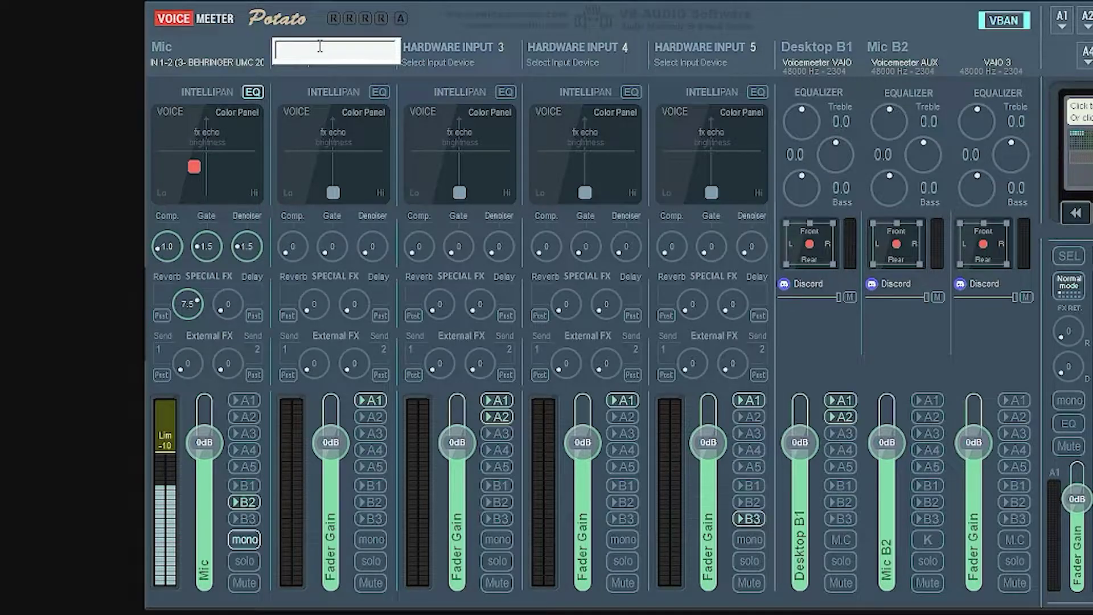
type("Discord")
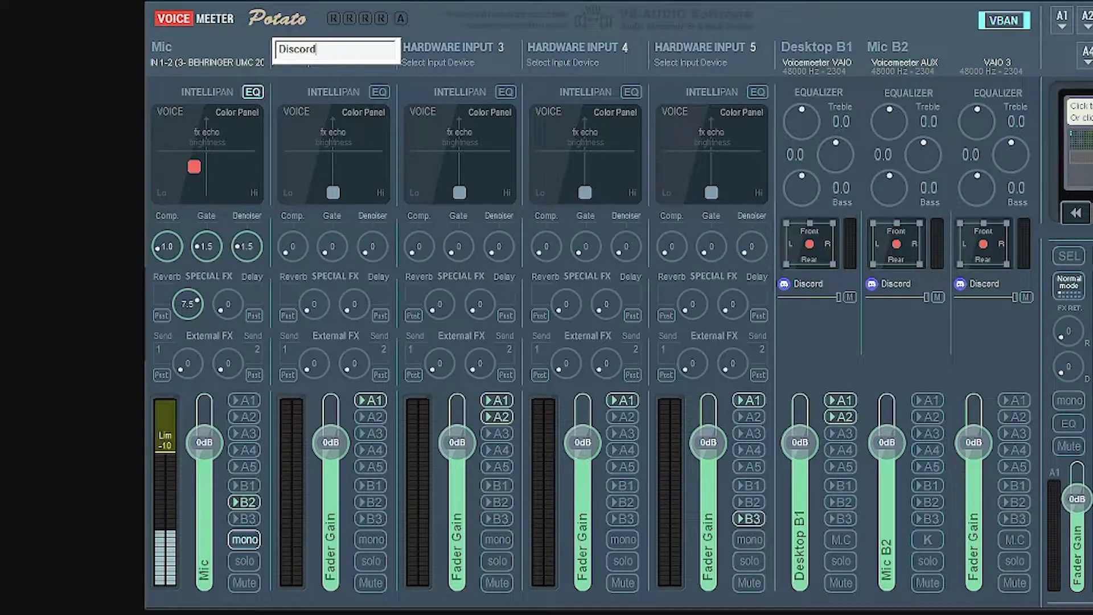
key("Return")
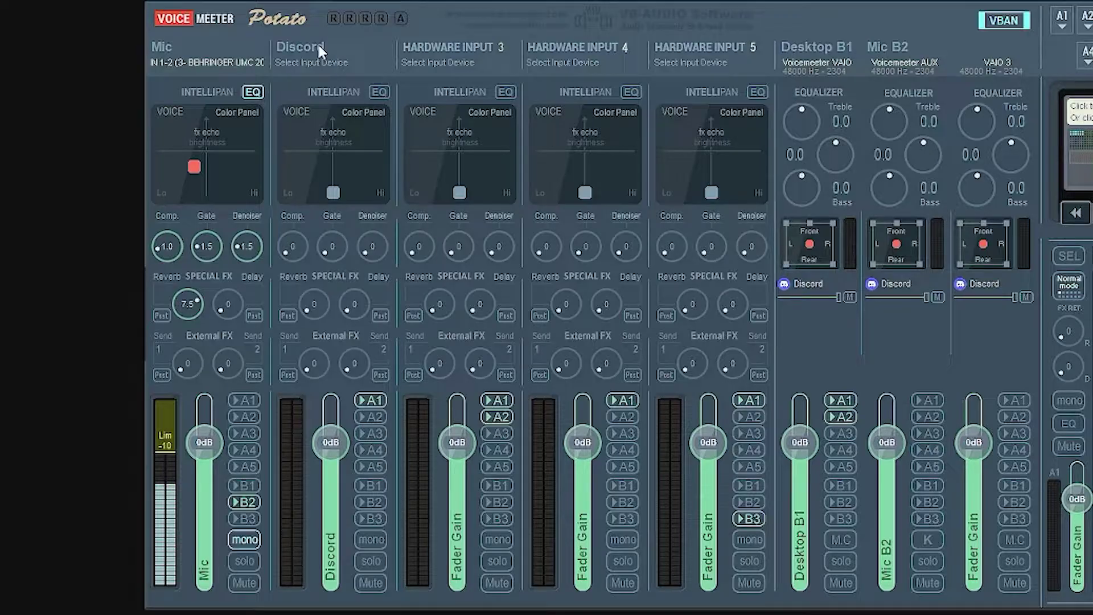
left_click(316, 61)
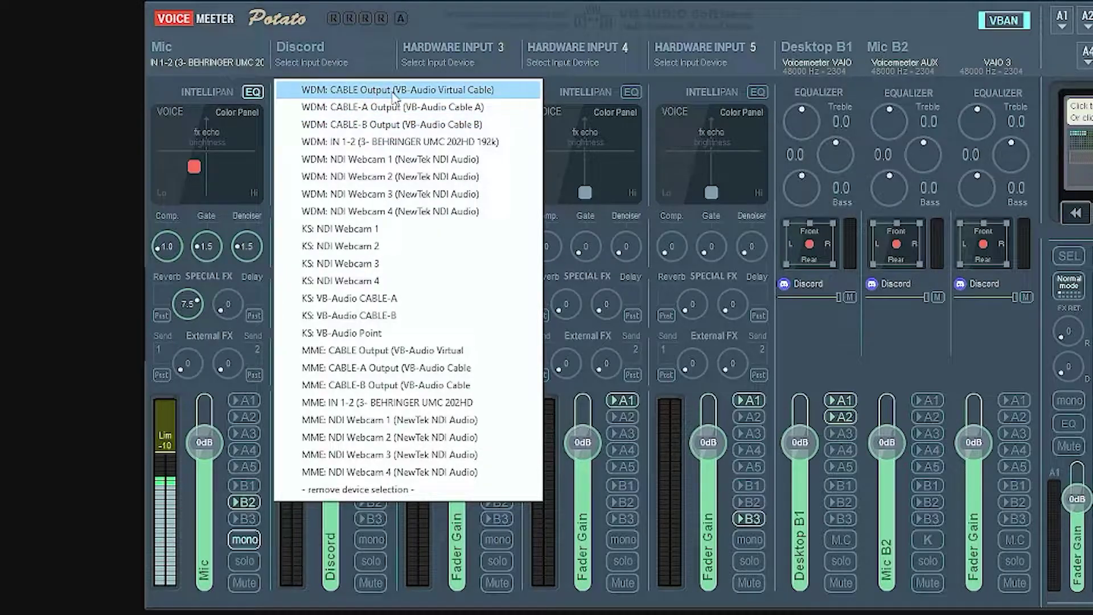
left_click(353, 91)
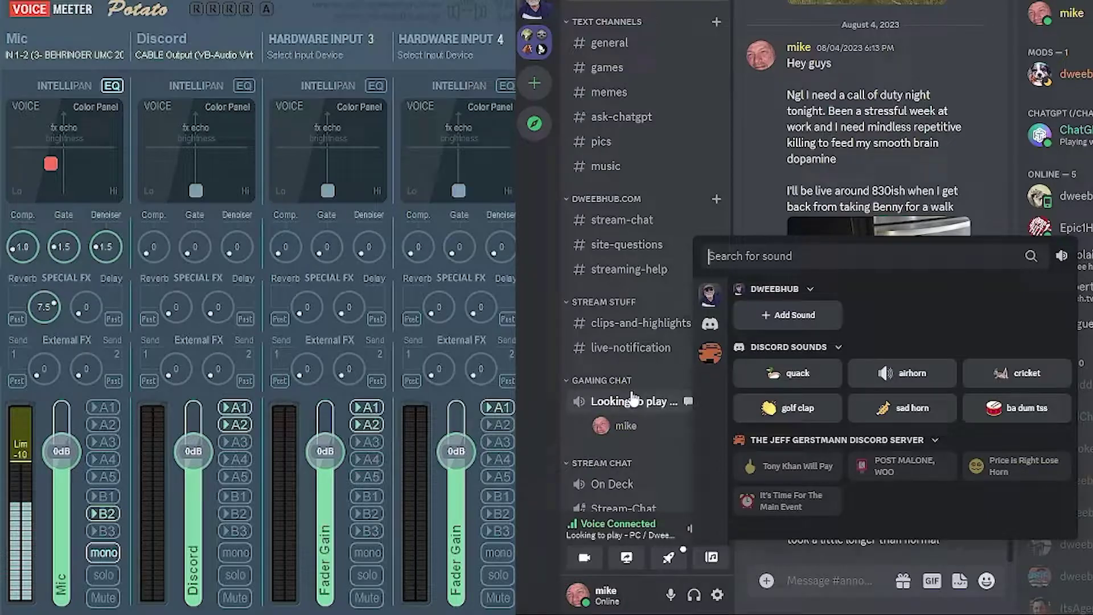
- Play the quack and golf clap soundboard sounds while watching the Discord strip meter
left_click(711, 558)
mouse_move(789, 375)
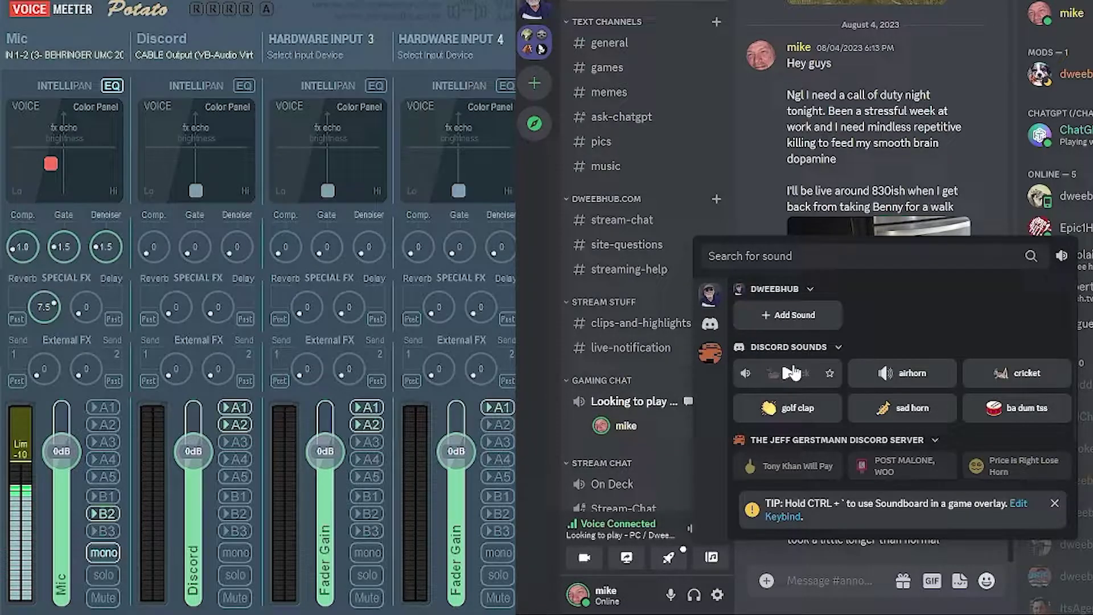
left_click(788, 374)
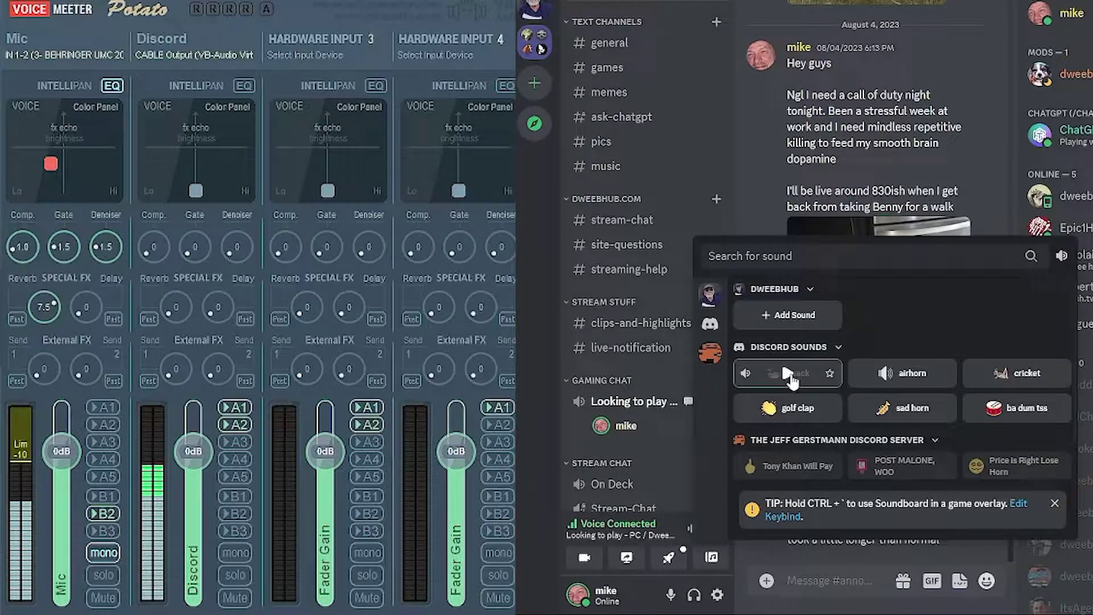
left_click(788, 409)
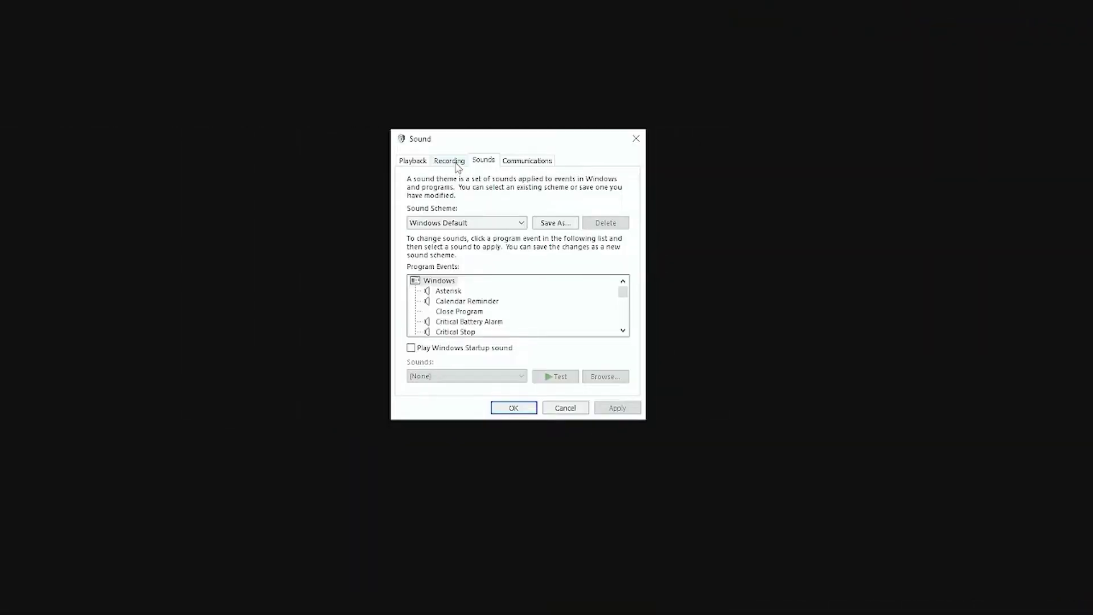
- Show the Recording devices and scroll down to CABLE Output
left_click(450, 161)
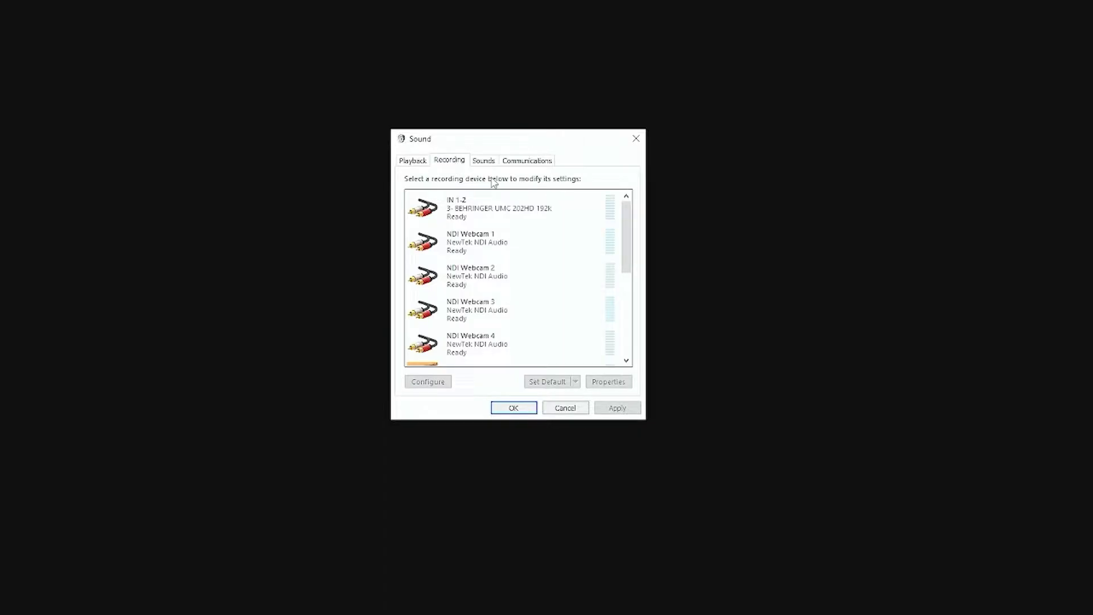
left_click_drag(627, 224, 627, 303)
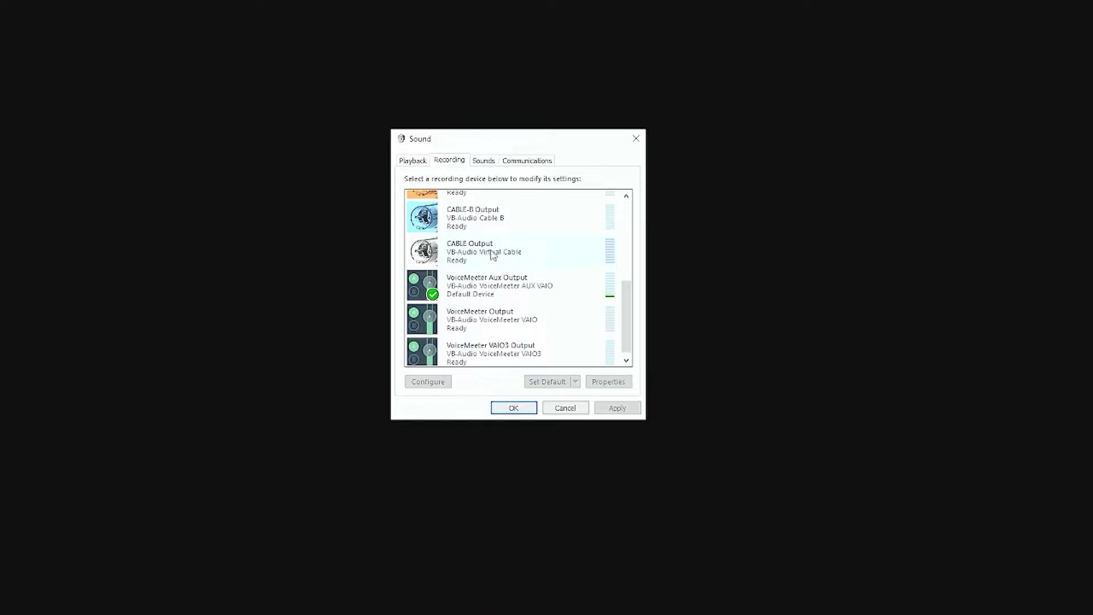
- In CABLE Output's Advanced properties, set Default Format to 2 channel, 24 bit, 48000 Hz (Studio Quality)
right_click(526, 250)
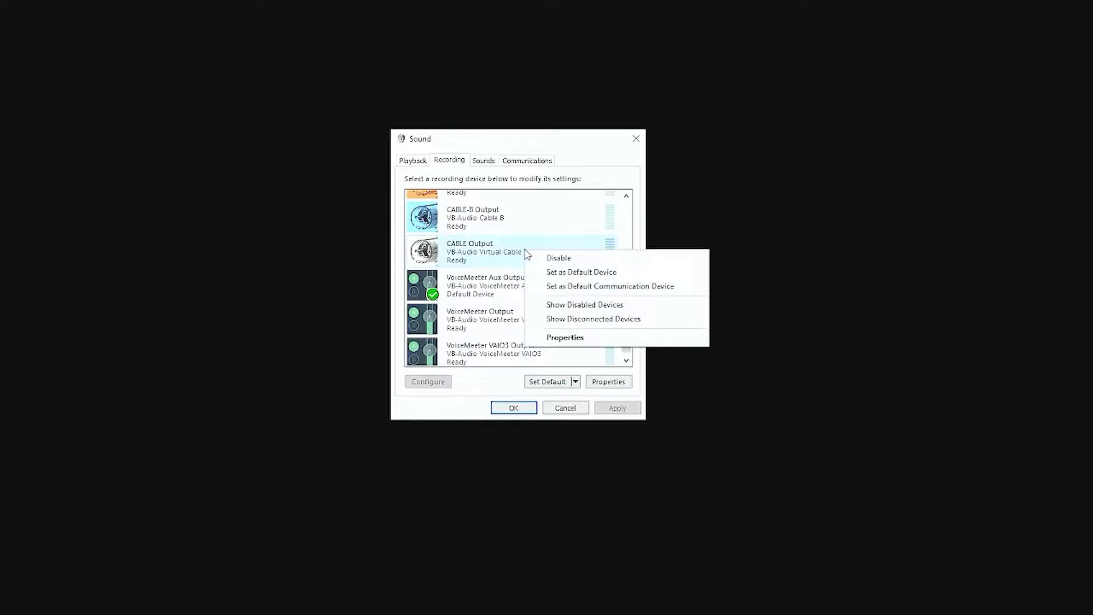
left_click(572, 340)
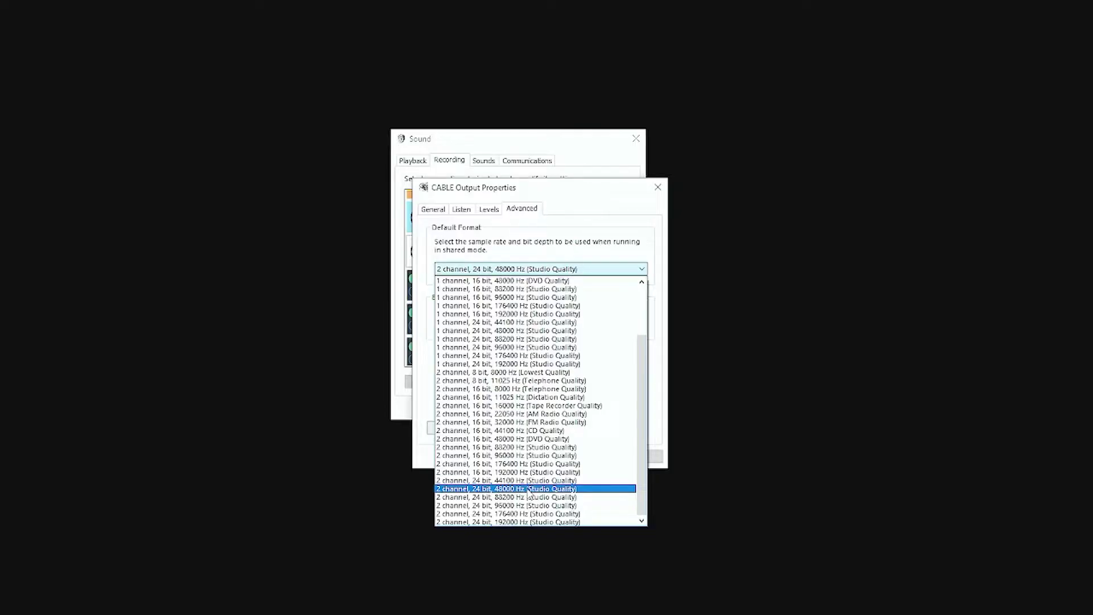
left_click(575, 490)
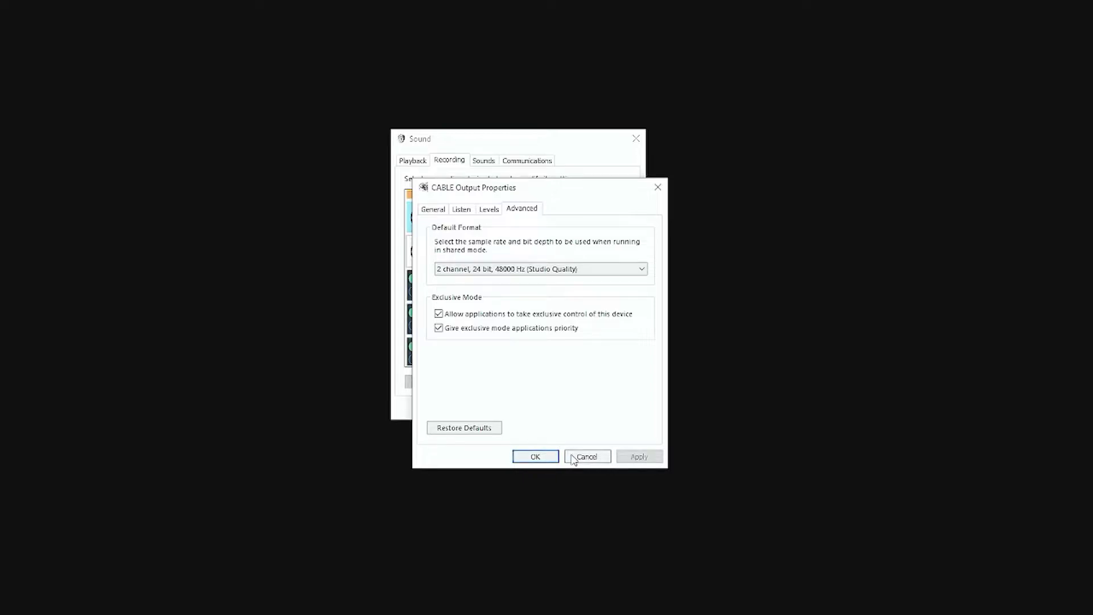
left_click(535, 457)
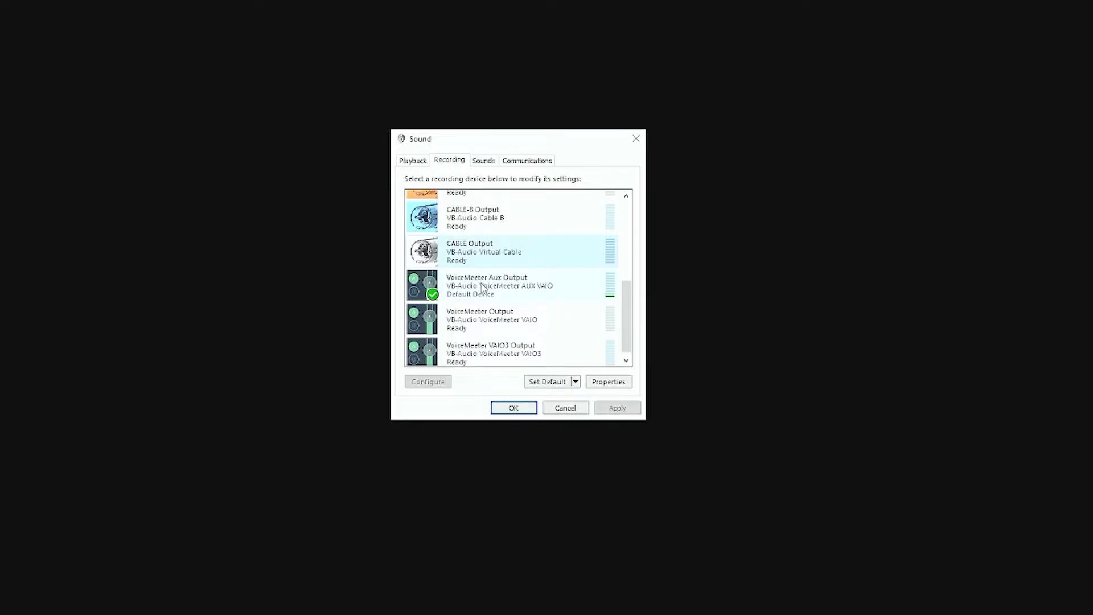
- Verify VoiceMeeter Aux Output's Advanced default format is 2 channel, 24 bit, 48000 Hz and confirm
left_click(511, 290)
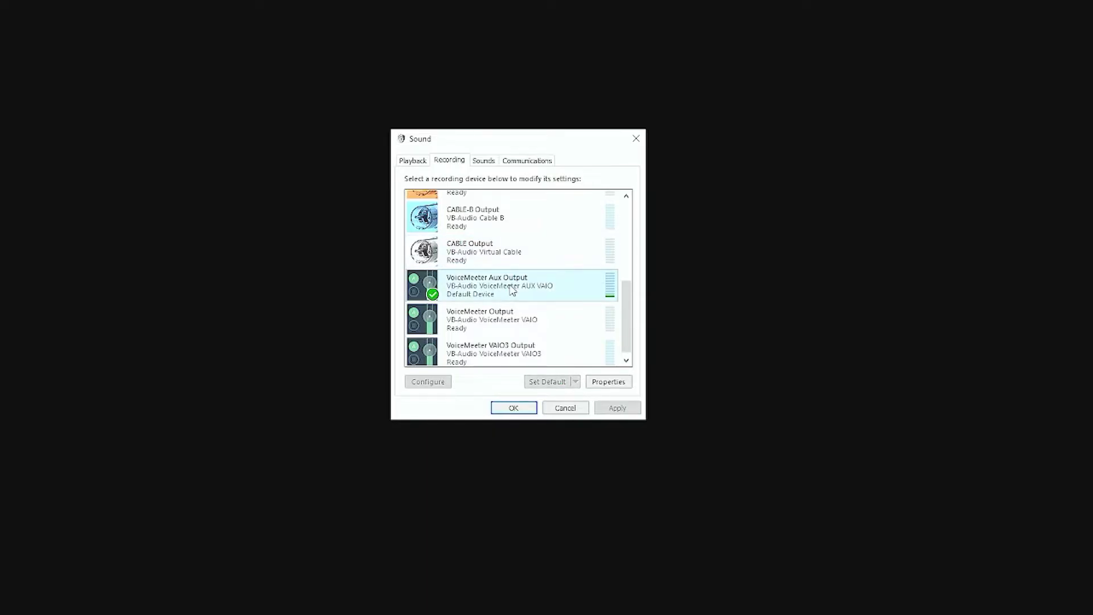
right_click(516, 288)
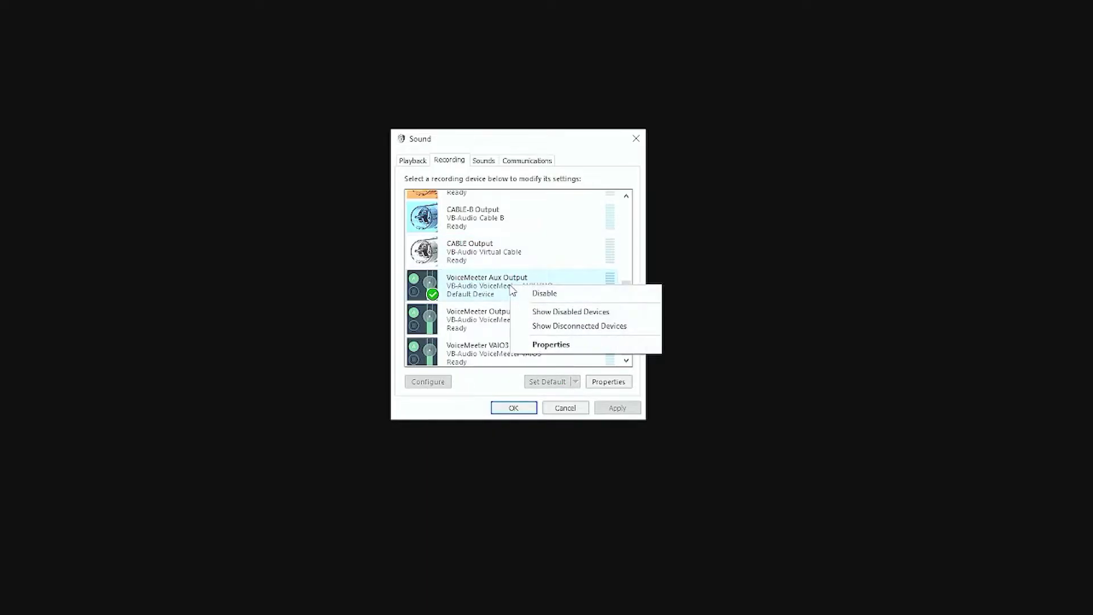
left_click(552, 344)
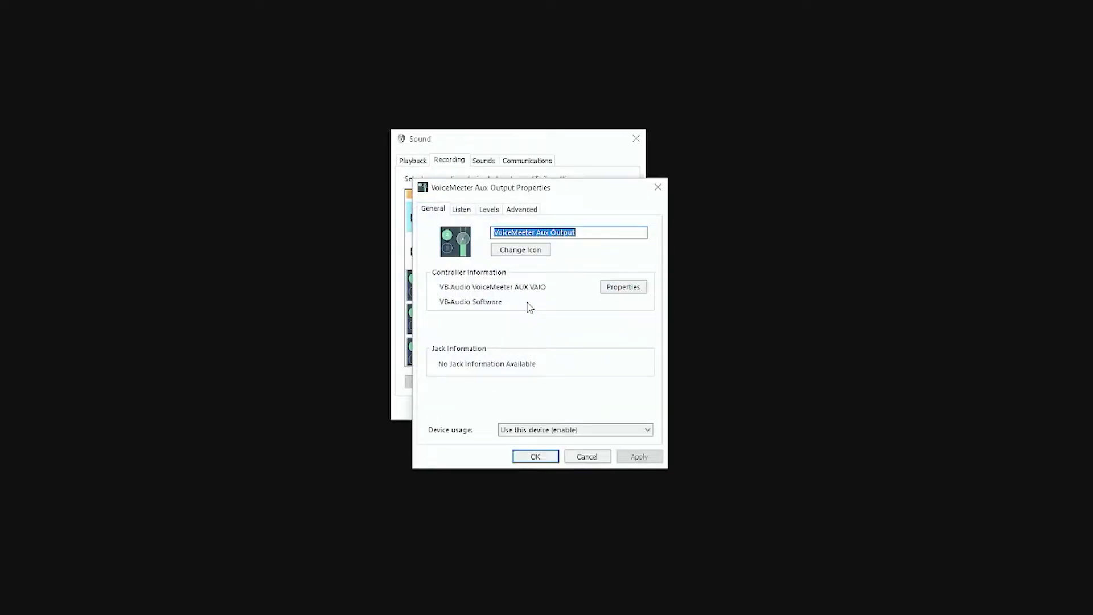
left_click(522, 210)
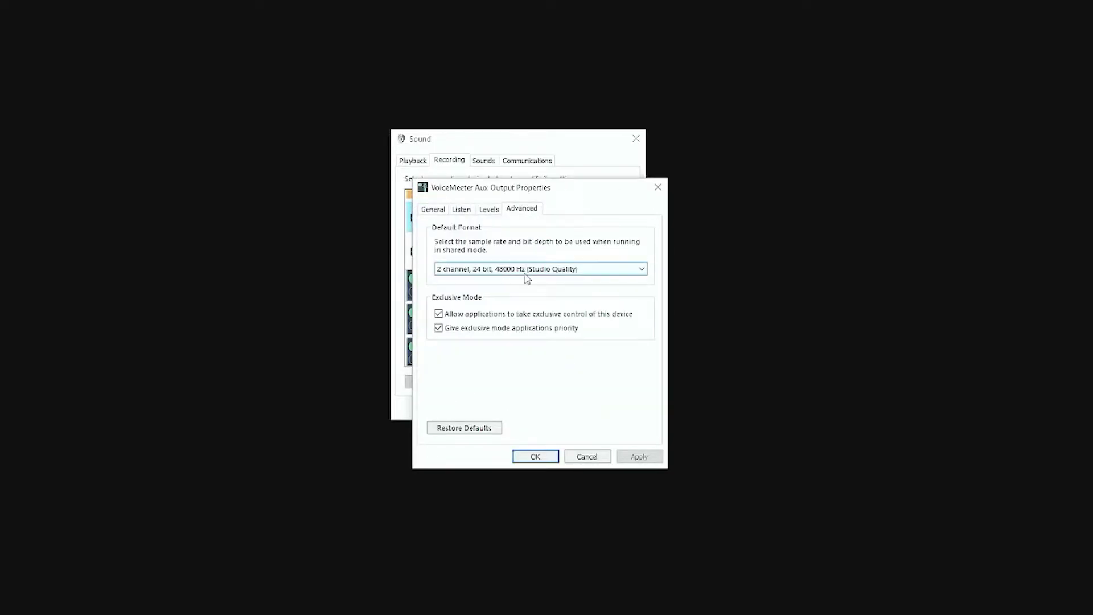
left_click(526, 456)
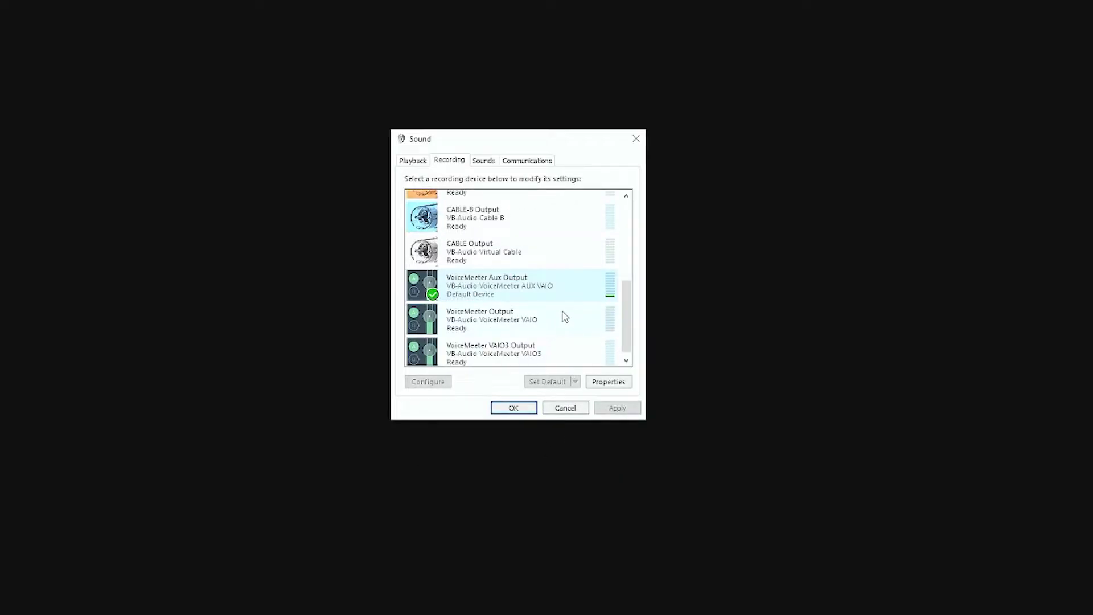
- Confirm the CABLE Input playback device's default format is 24 bit, 48000 Hz (Studio Quality)
left_click(417, 161)
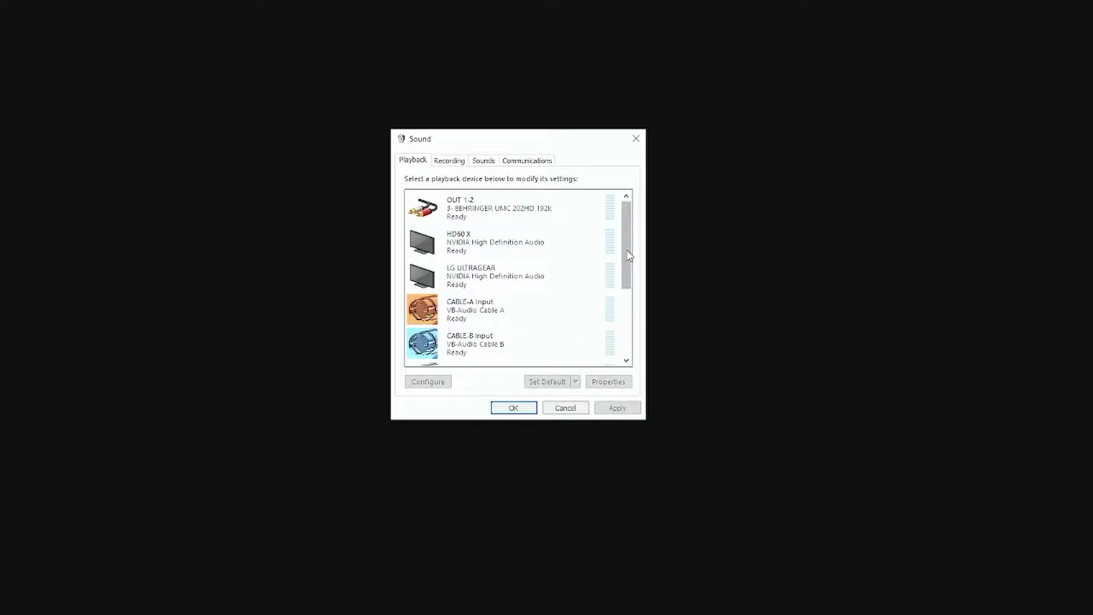
left_click_drag(629, 255, 624, 326)
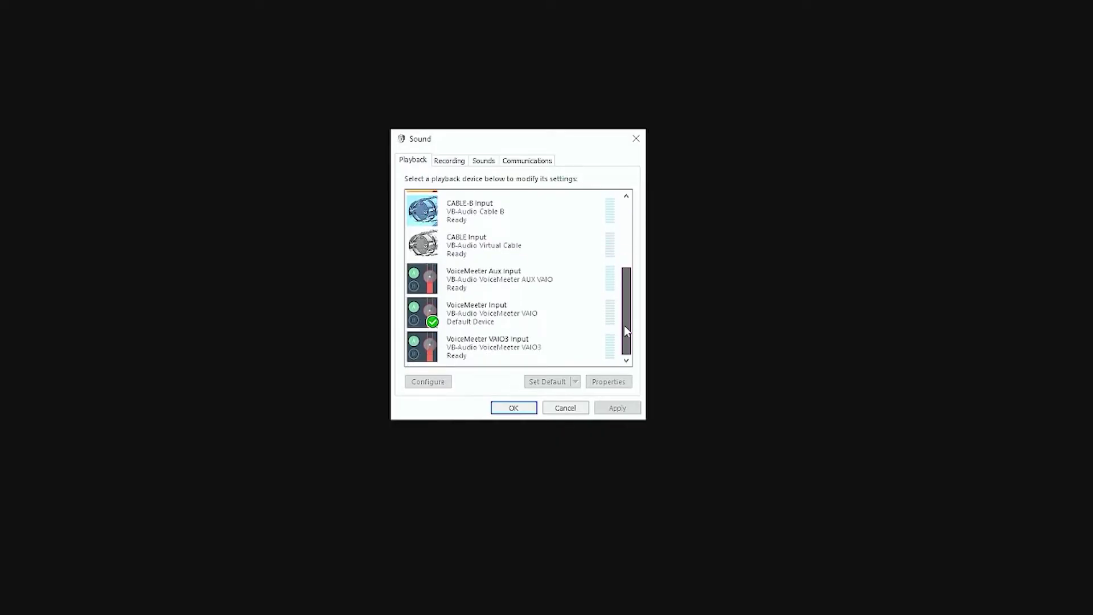
right_click(509, 242)
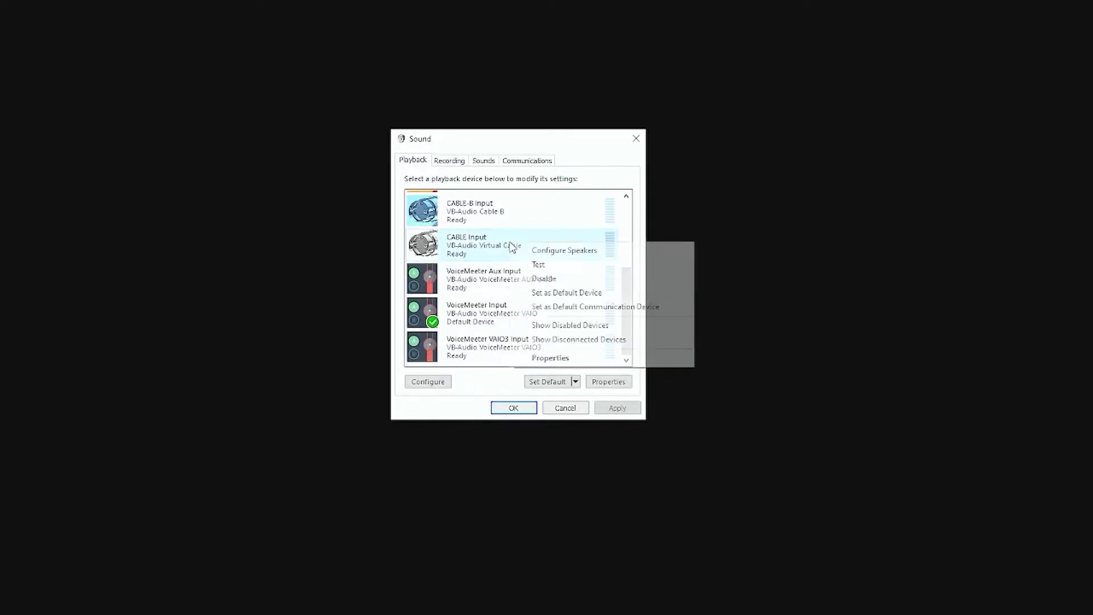
left_click(558, 358)
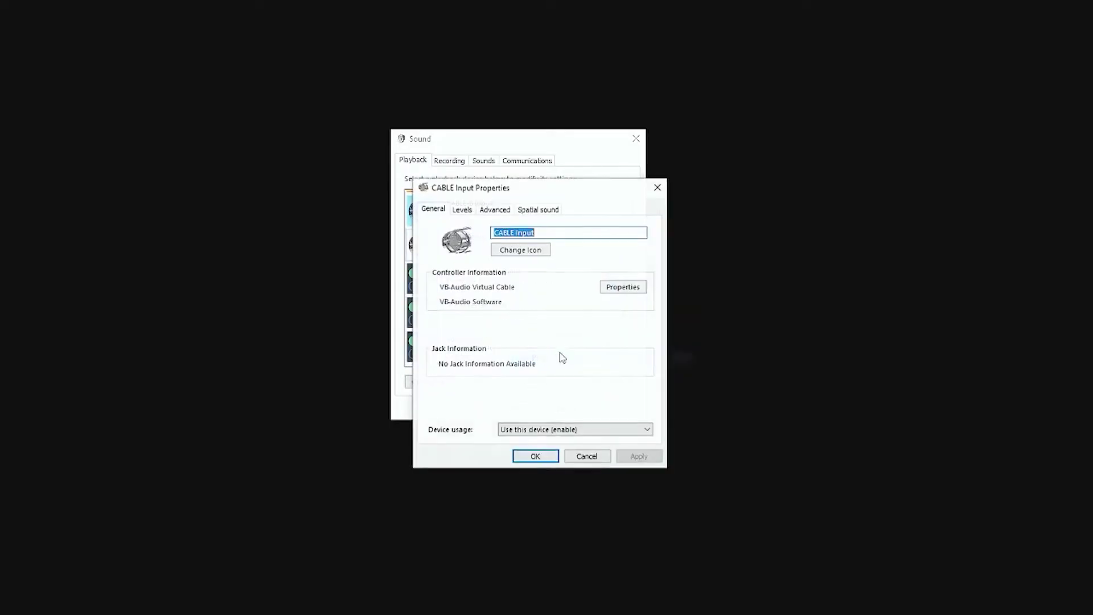
left_click(496, 210)
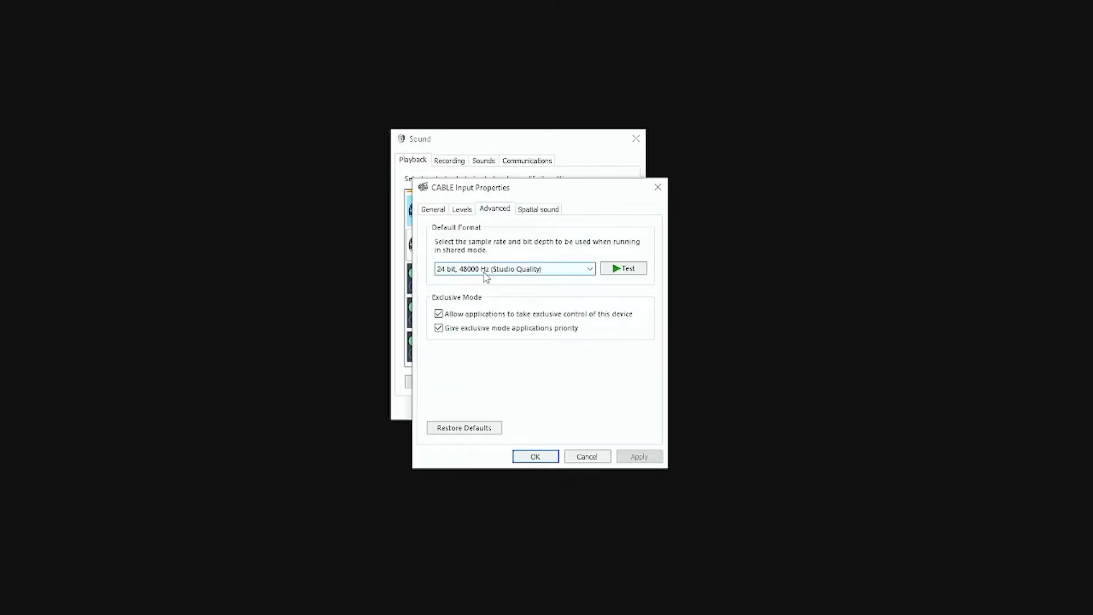
left_click(540, 457)
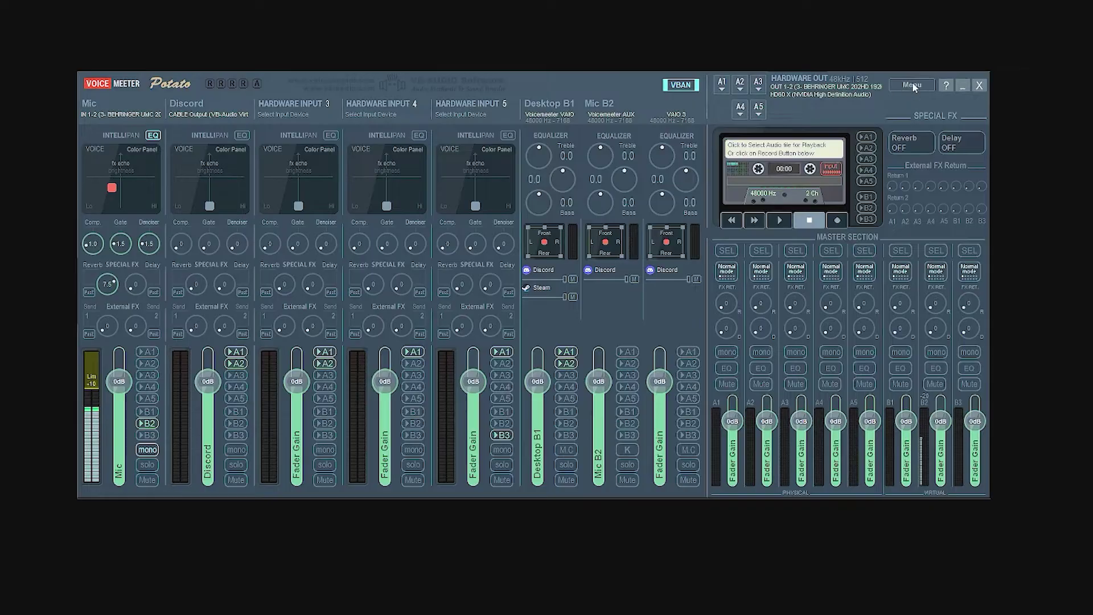
- Keep VoiceMeeter's Preferred Main SampleRate at 48000 Hz in System Settings / Options
left_click(912, 86)
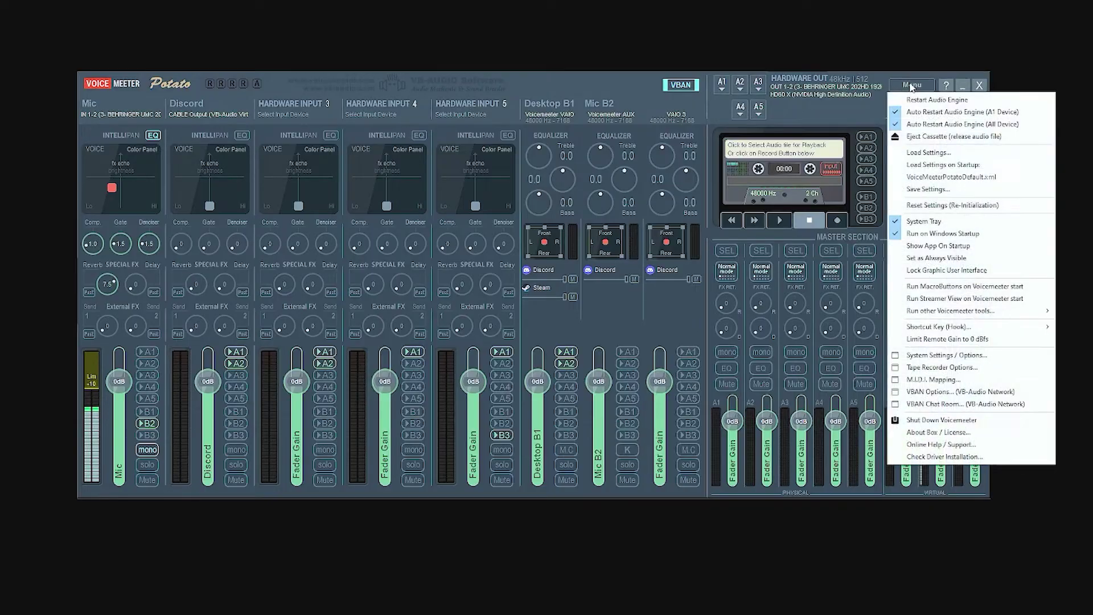
left_click(990, 358)
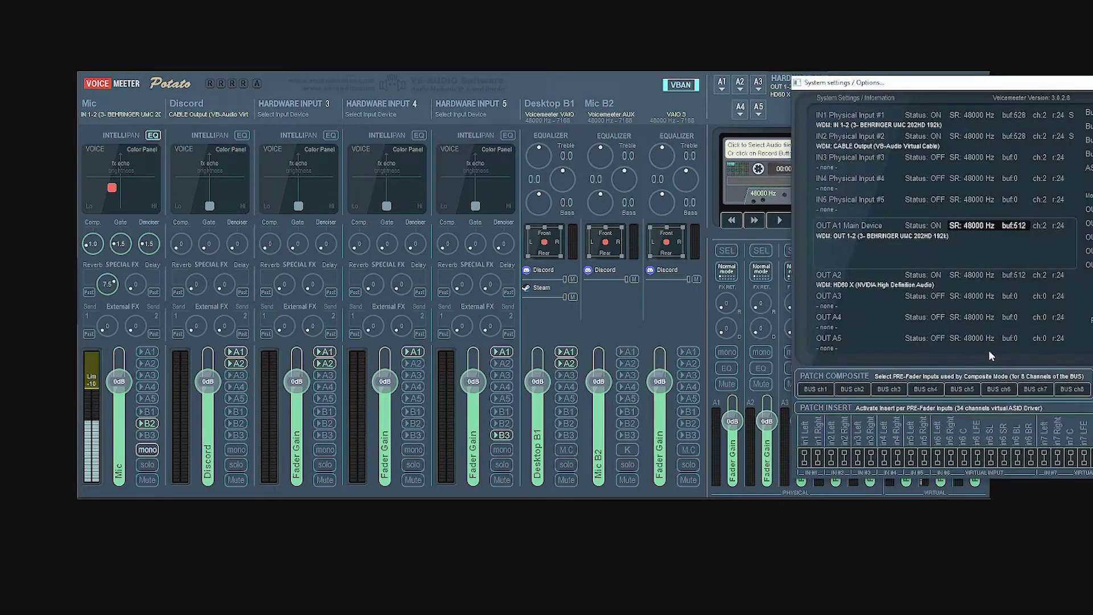
left_click_drag(1019, 91, 544, 98)
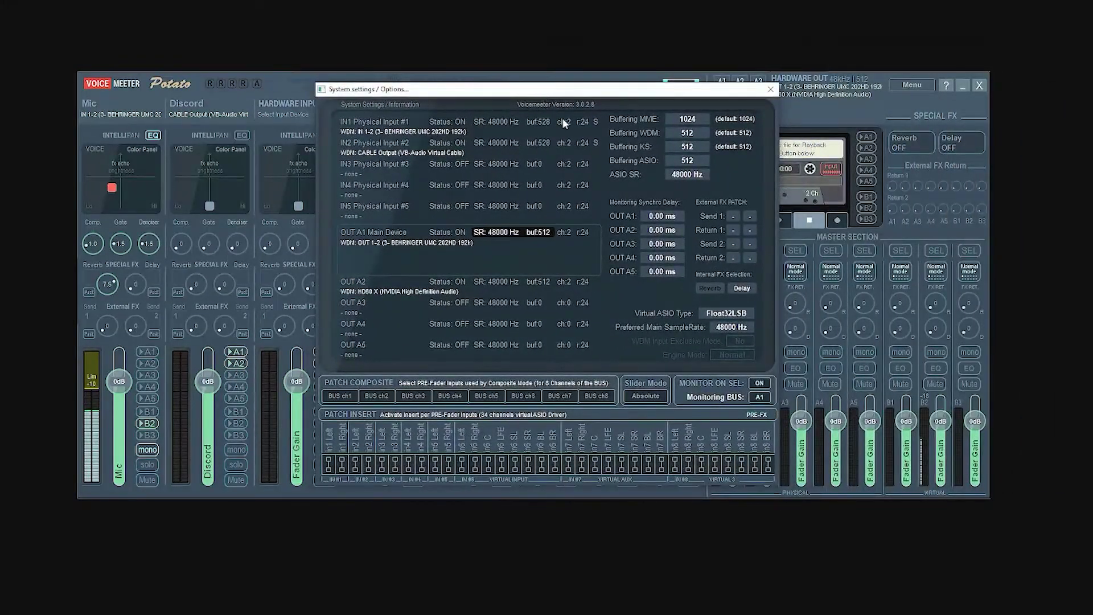
left_click(731, 328)
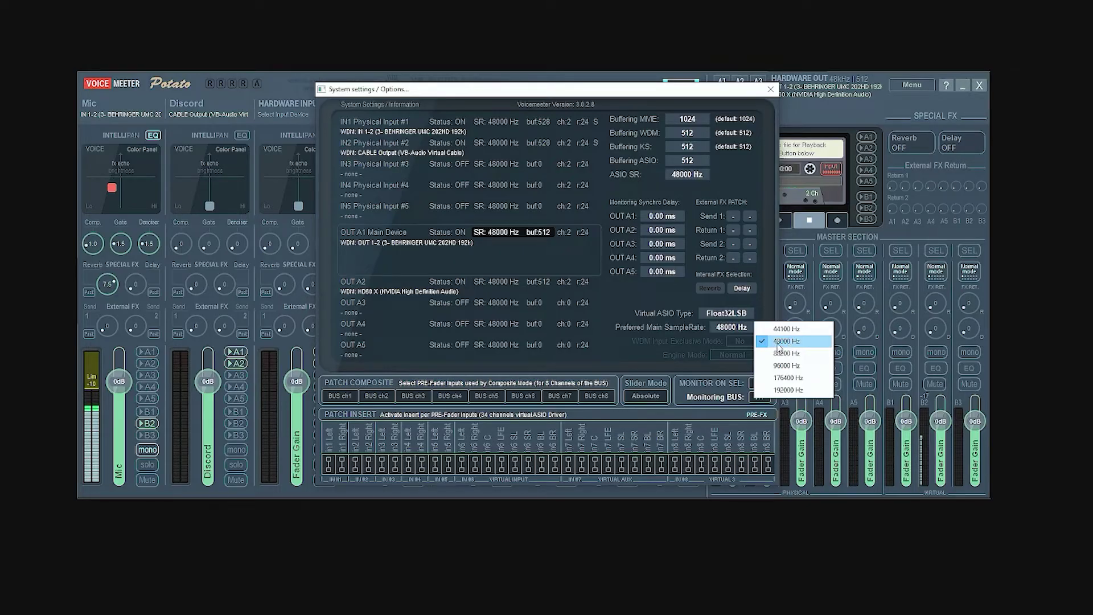
left_click(786, 342)
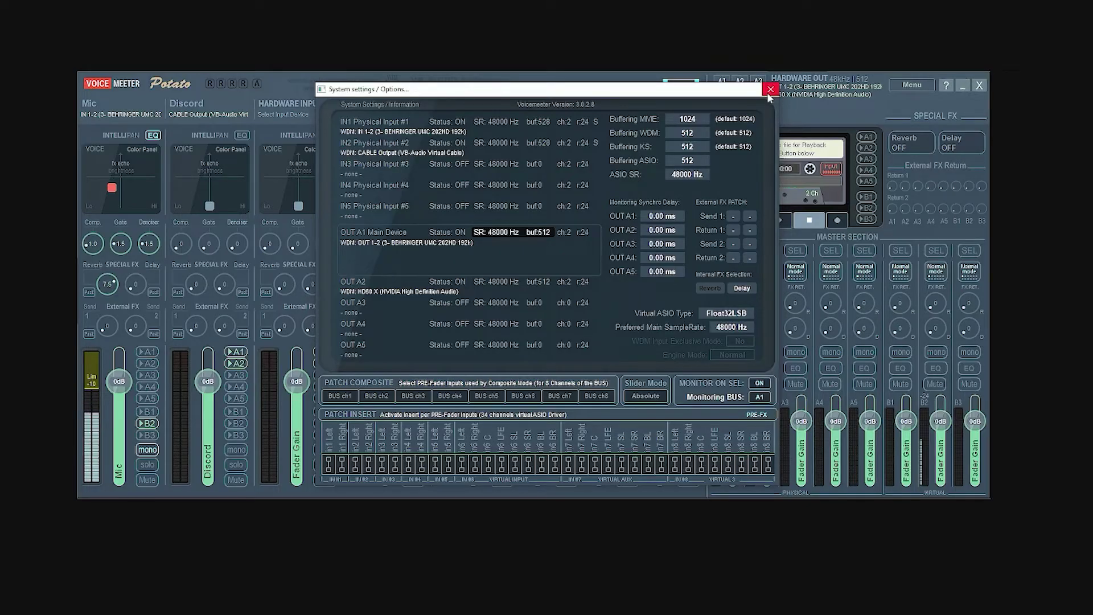
left_click(769, 90)
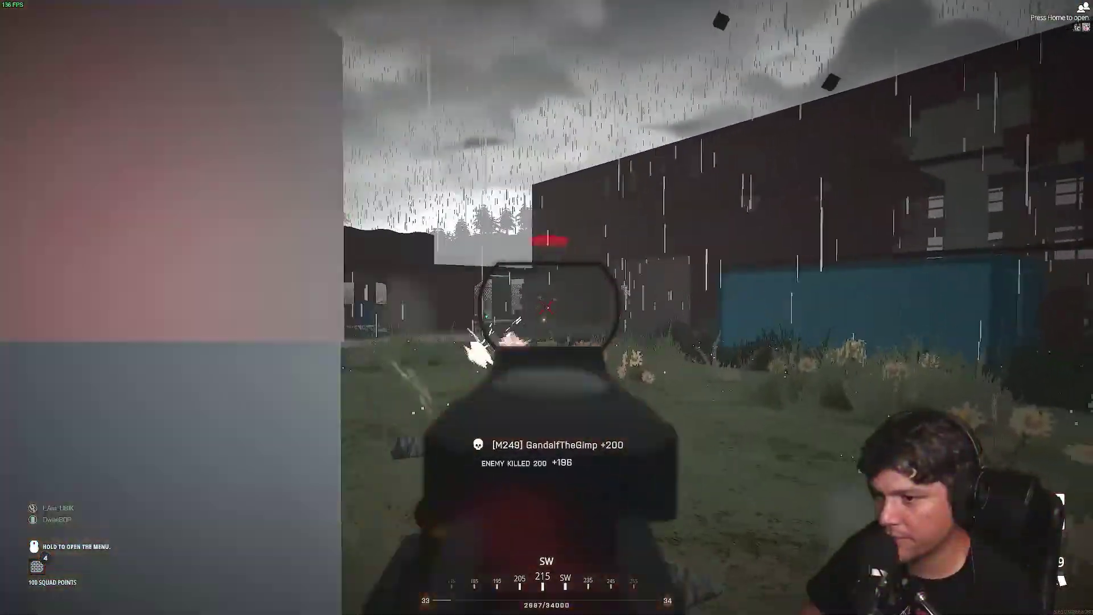
- Advance past the orange container row, step out of cover and shoot the enemy
key("w")
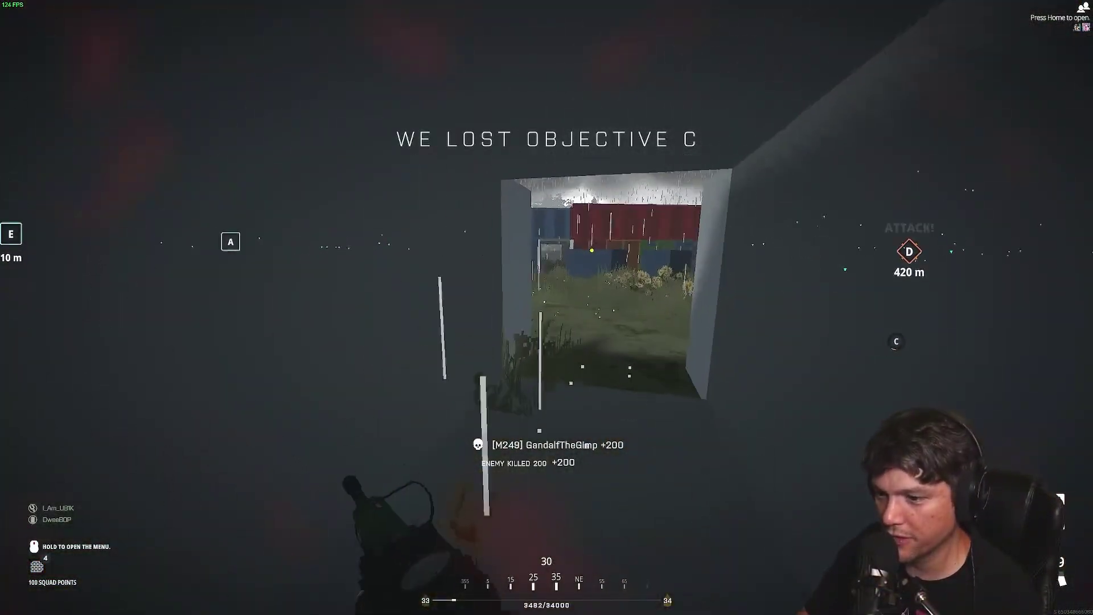
key("w")
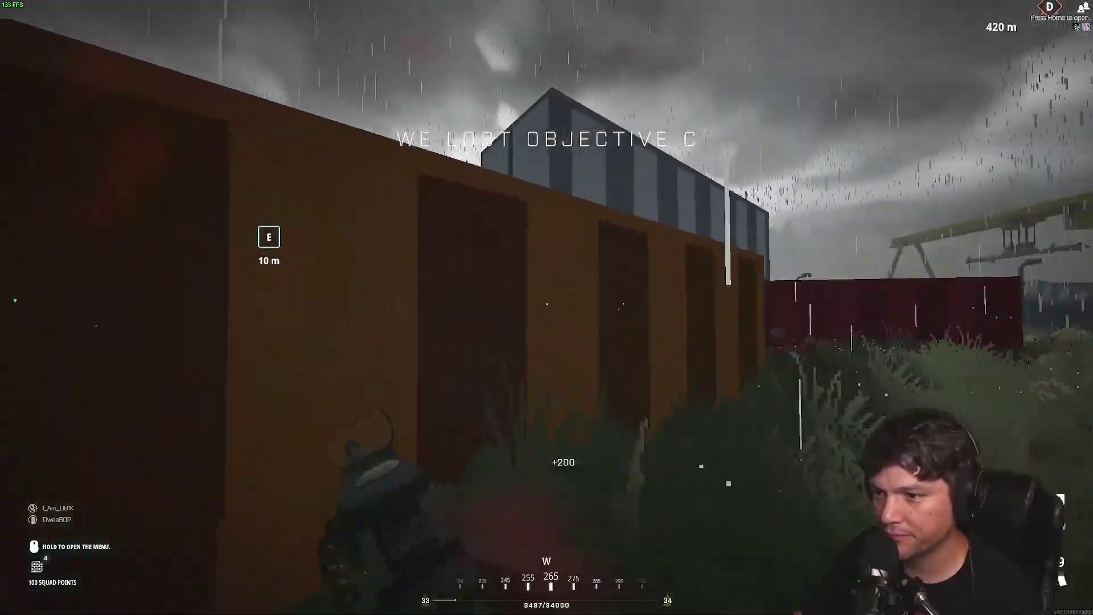
key("w")
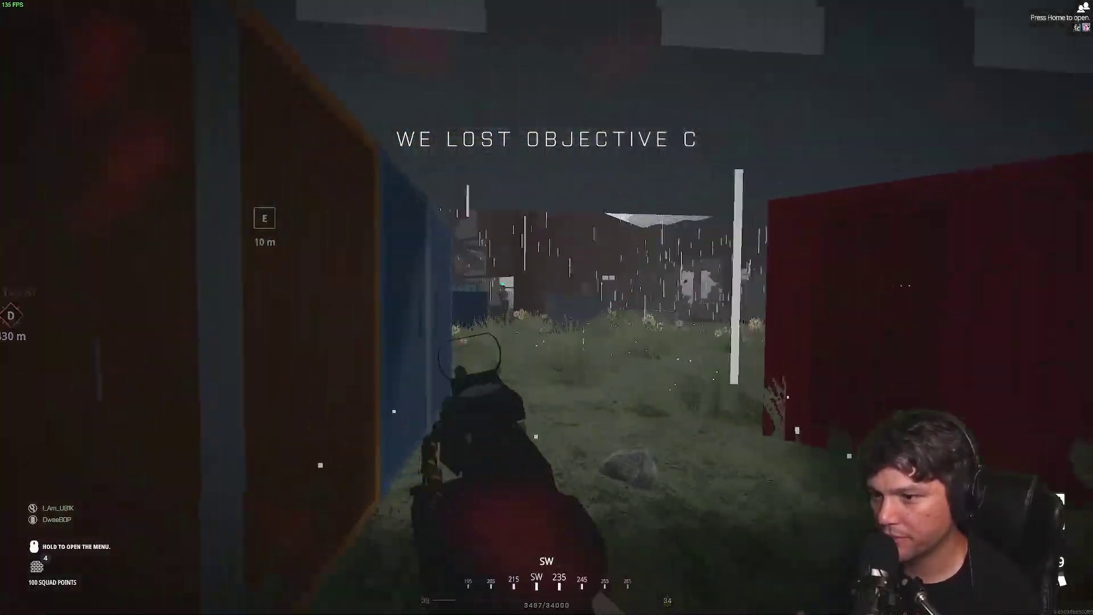
key("w")
left_click(547, 308)
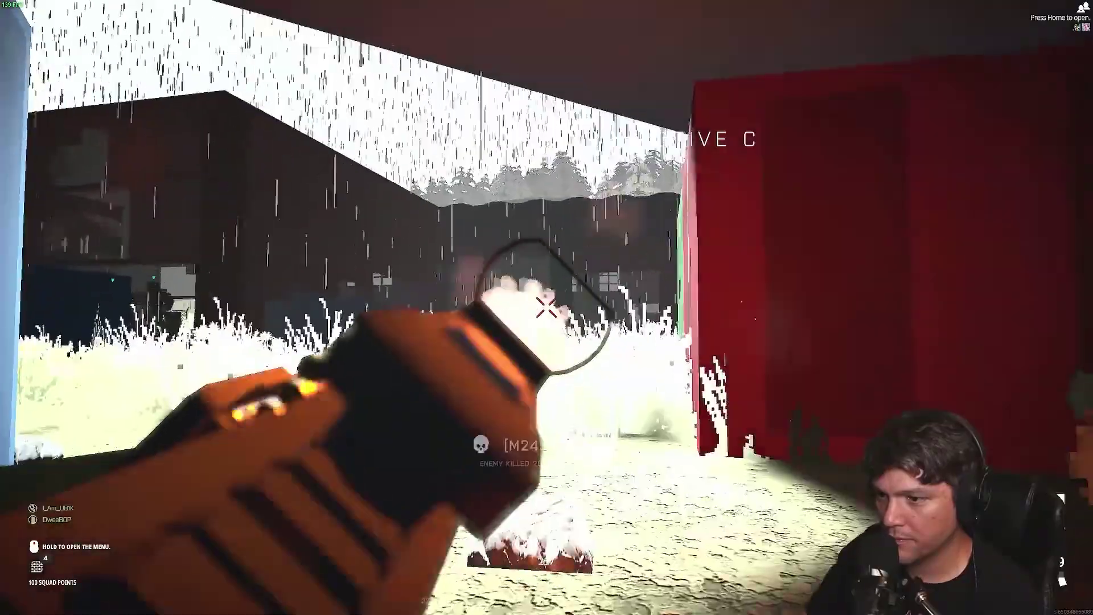